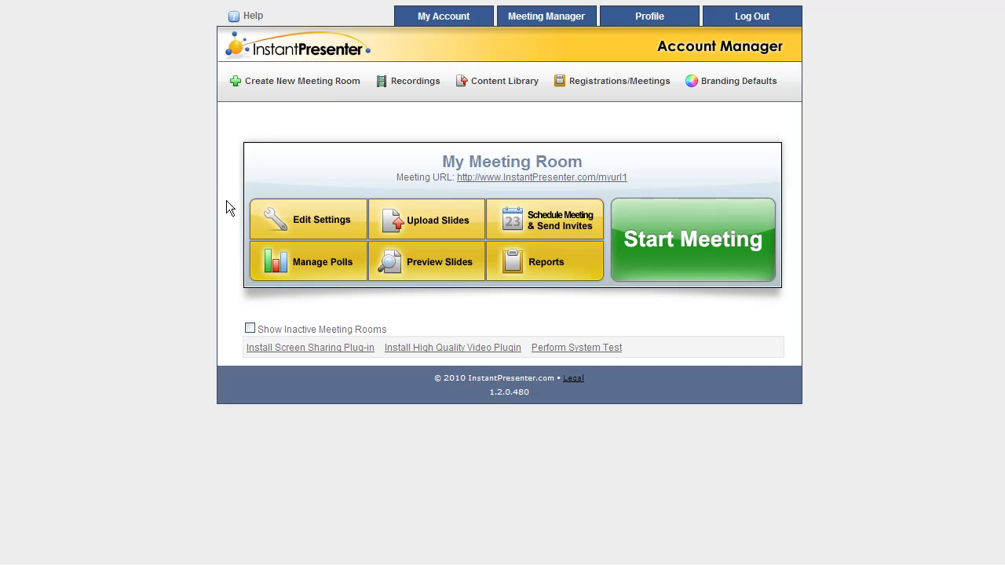
Step: Rename the meeting room from My Meeting Room to 'Wednesday's Big Meeting' and save it
click(304, 227)
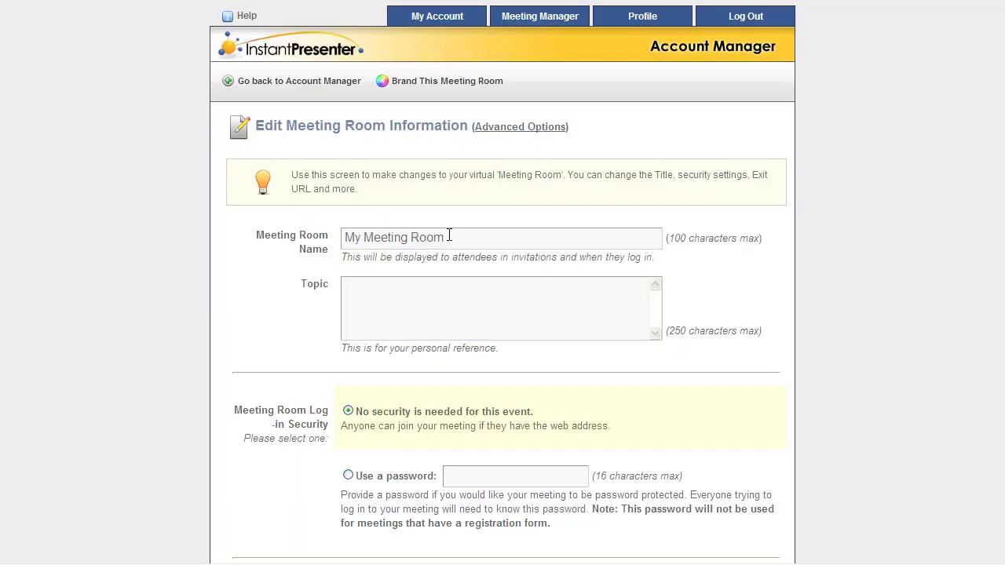
drag(448, 237, 344, 238)
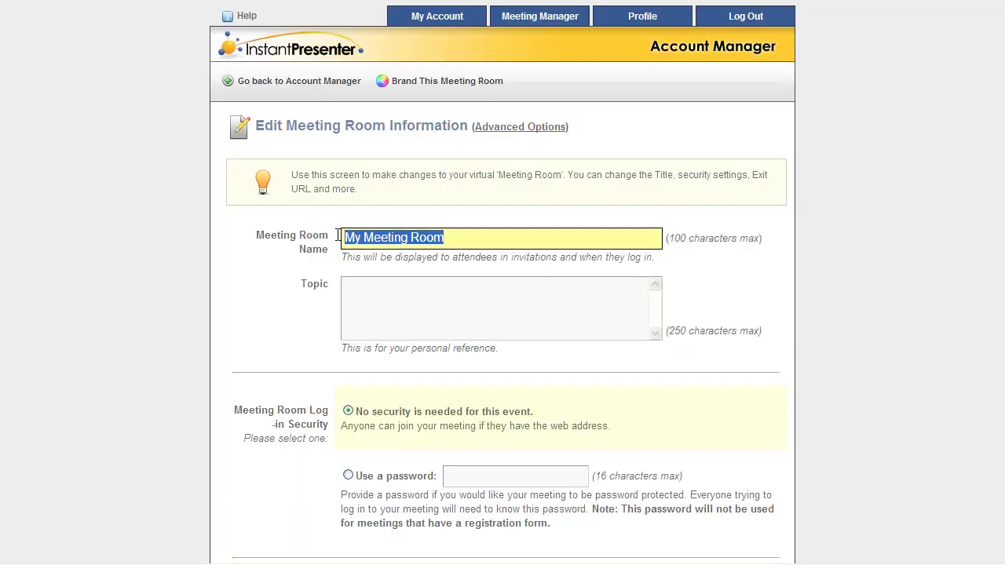
text(Wedne)
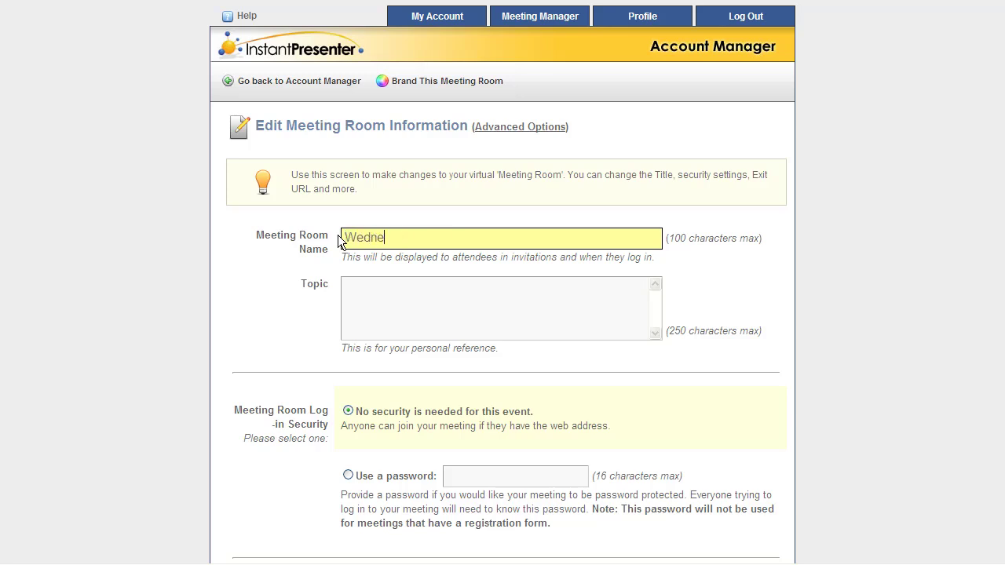
text(sday's Big Meeting)
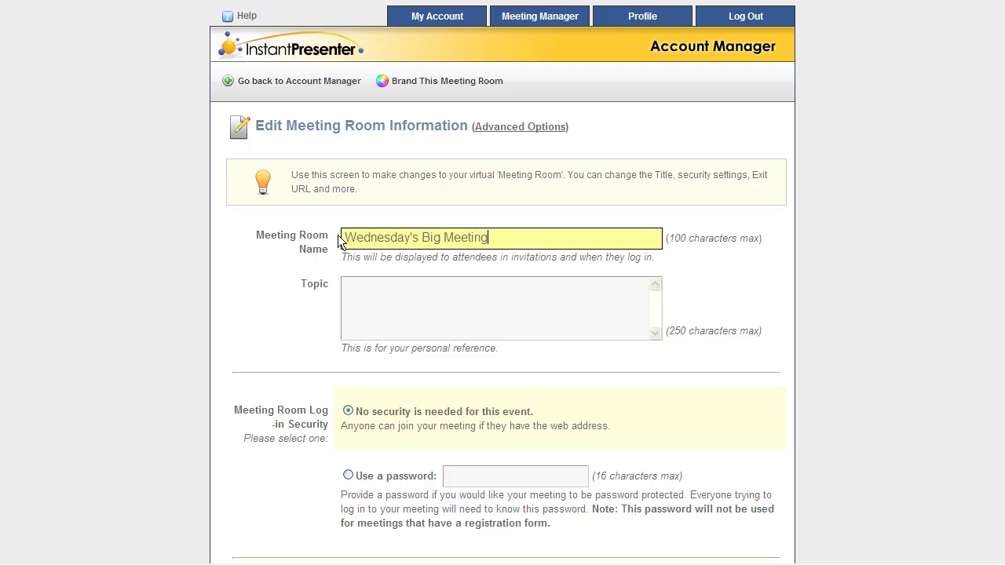
scroll(180, 317, down, 4)
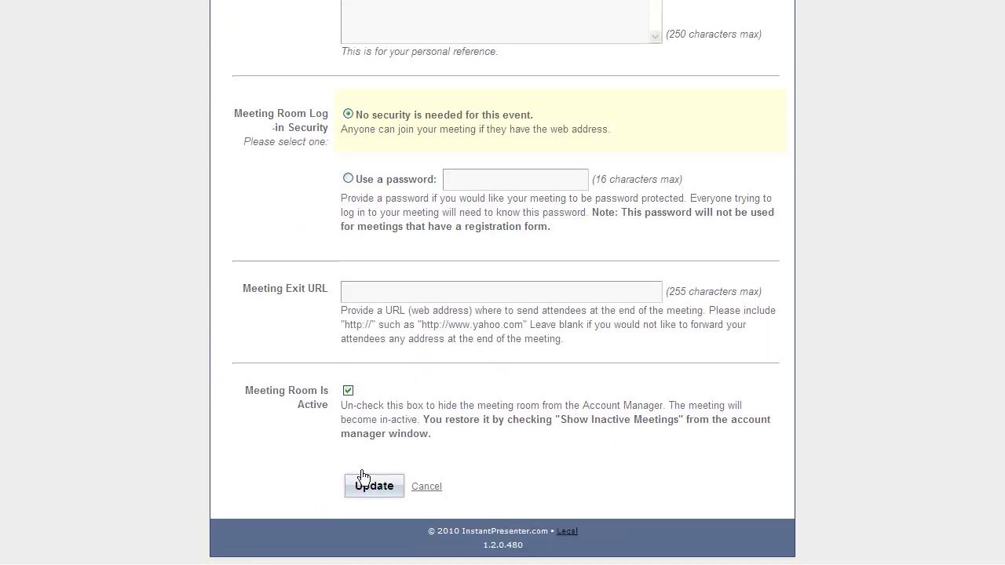
click(370, 487)
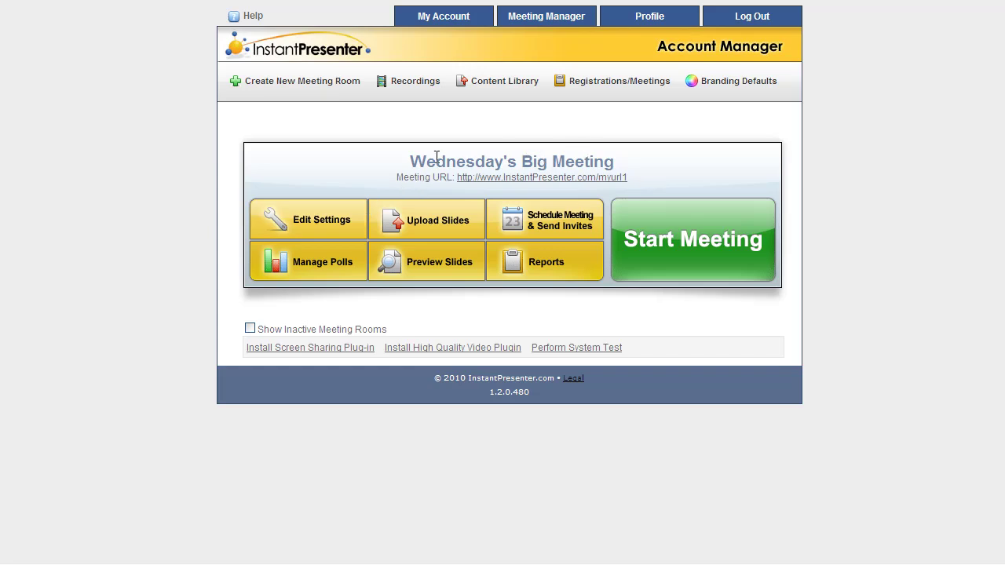
Step: Upload Web Conferencing.ppt as the meeting slides with Preserve PowerPoint Animations ticked
click(421, 225)
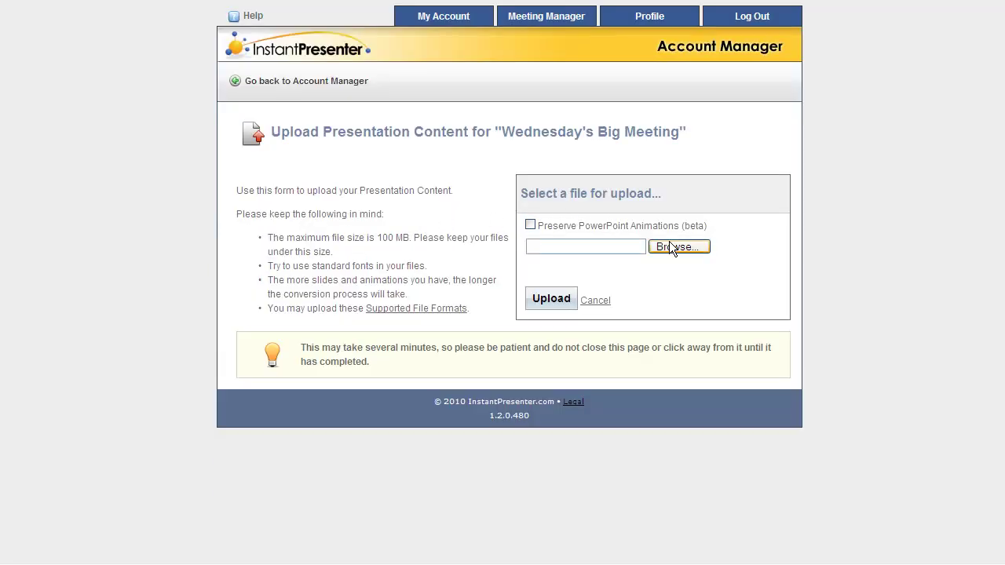
click(669, 243)
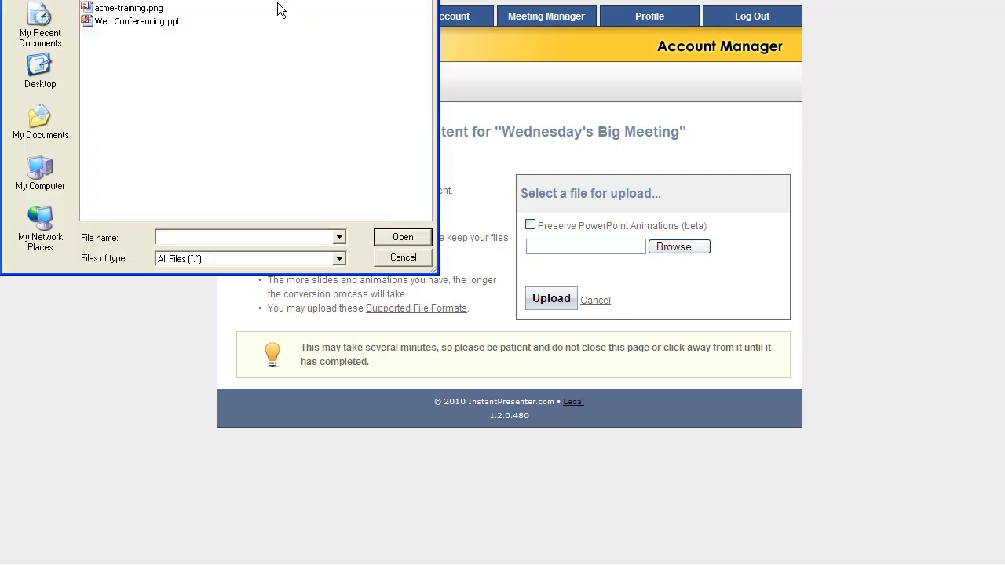
click(153, 22)
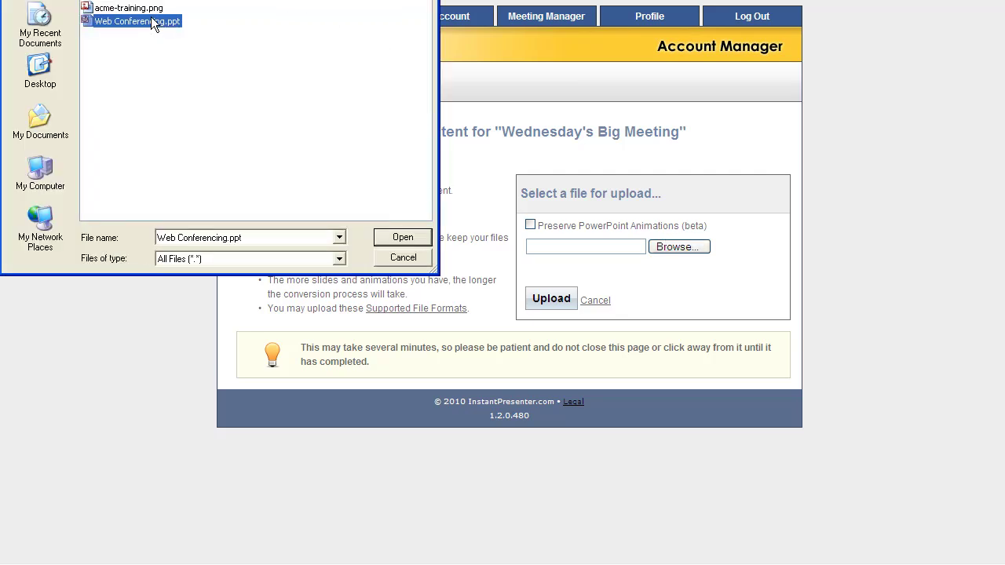
double_click(151, 19)
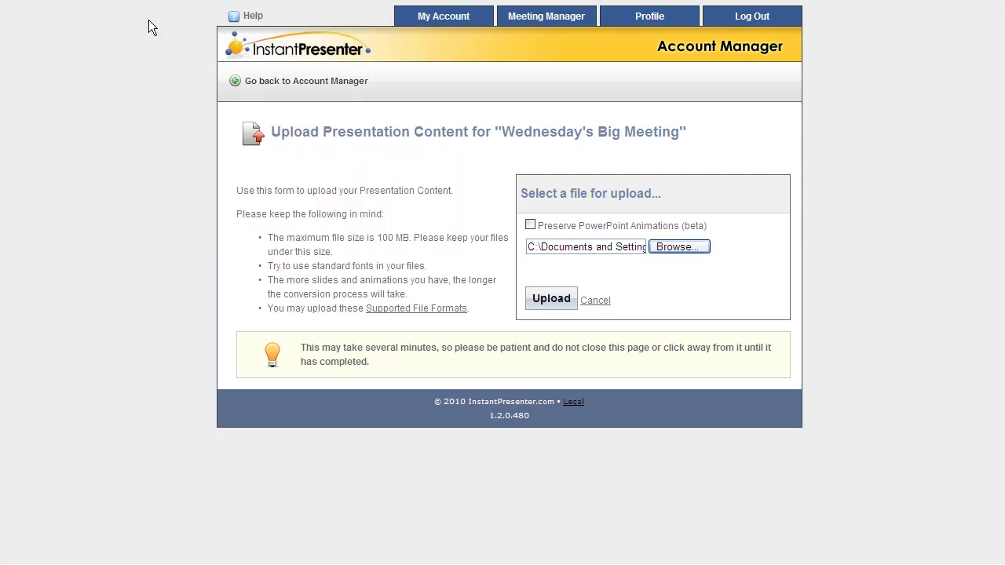
click(531, 226)
click(559, 306)
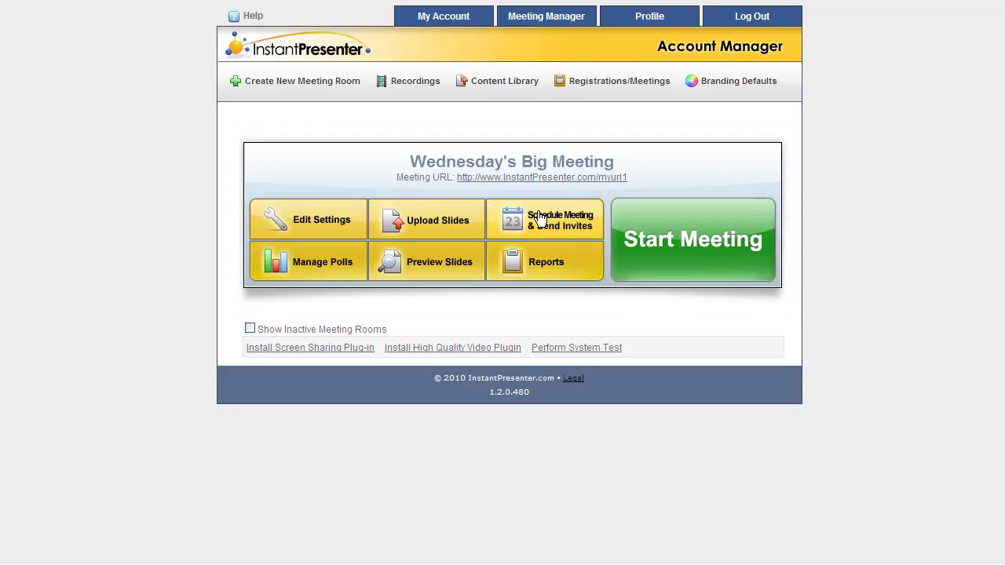
Step: Schedule the invitation for 8/12/2010 at 5:00 PM, leaving Make Public unchecked
click(562, 220)
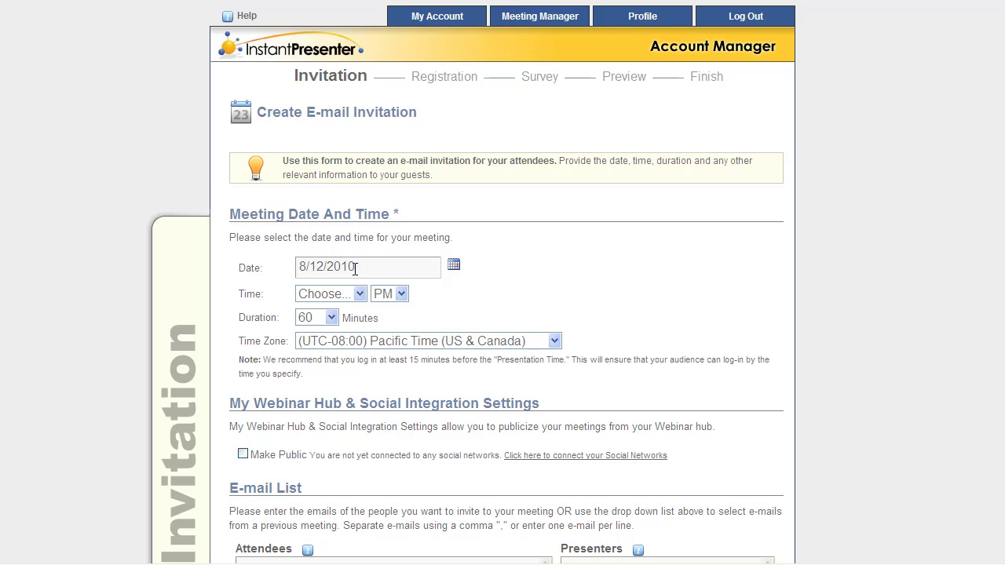
click(357, 293)
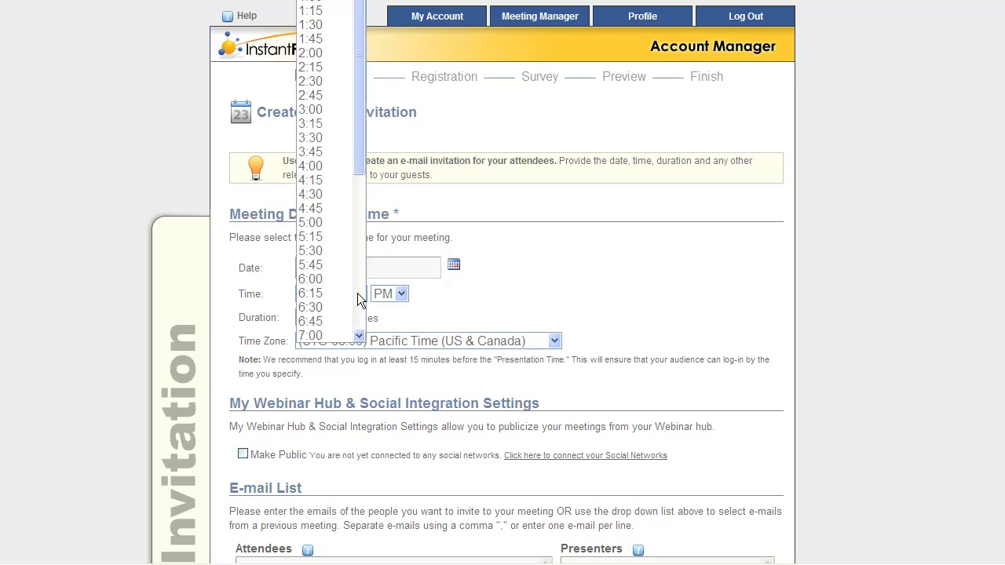
click(321, 227)
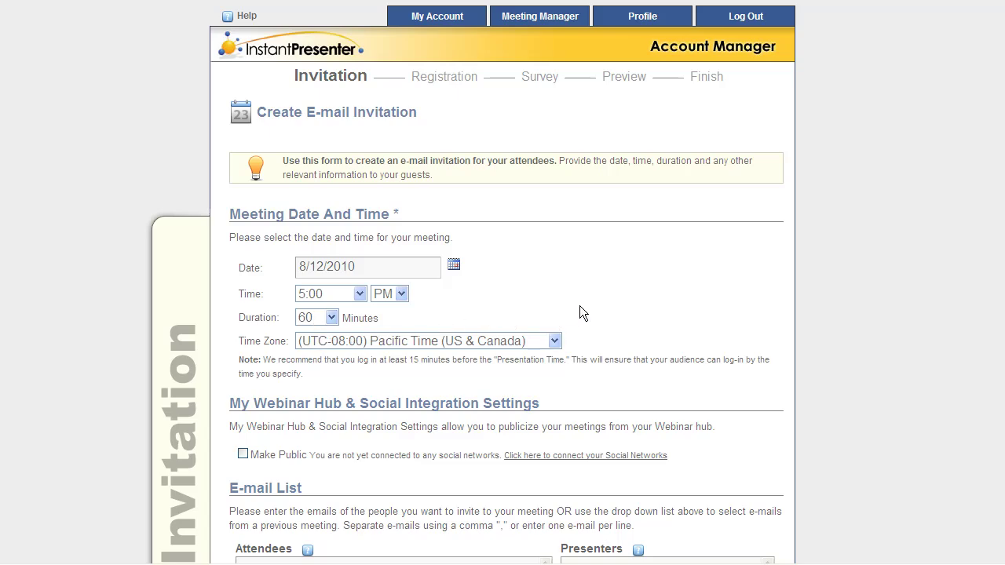
scroll(581, 310, down, 3)
scroll(625, 285, down, 2)
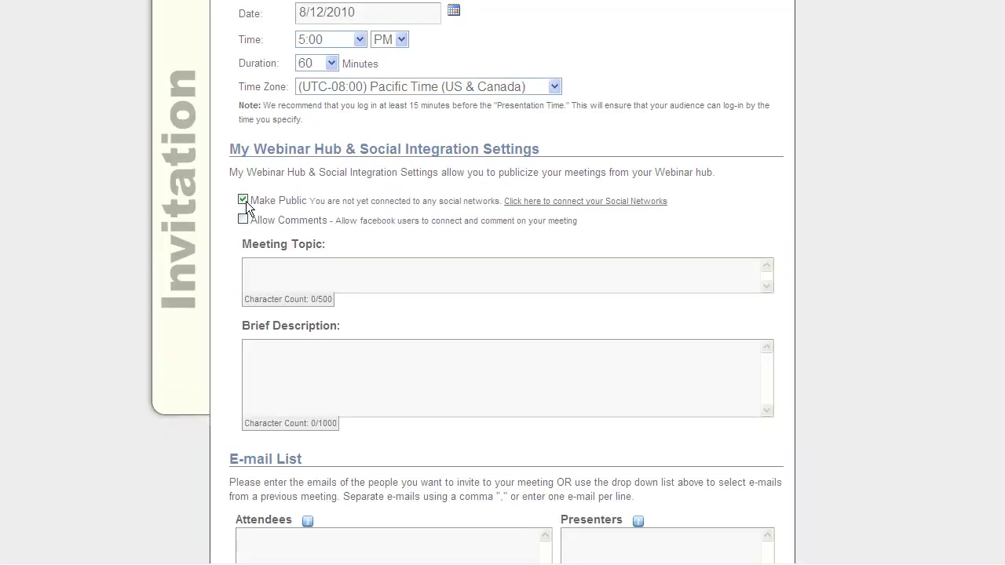
click(246, 201)
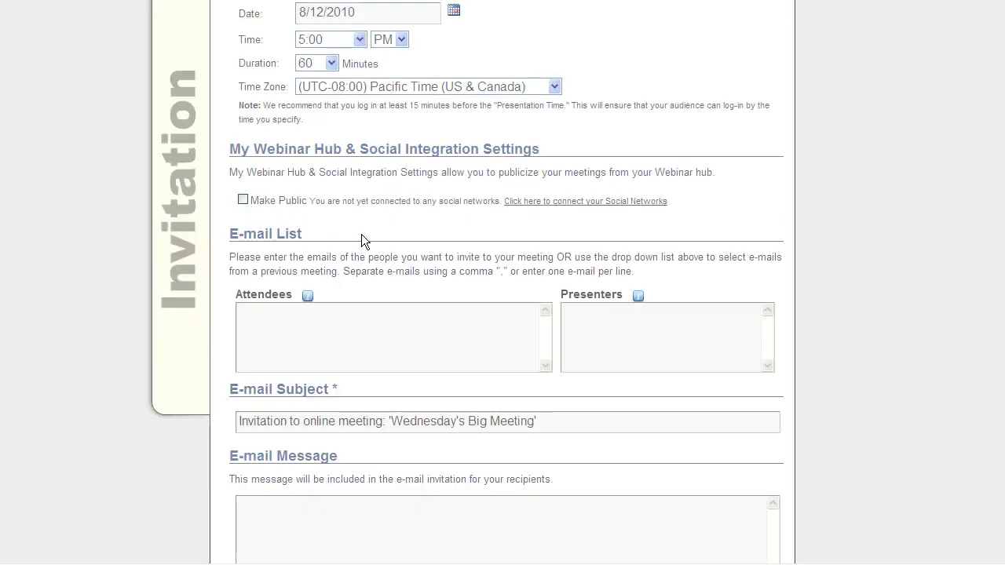
Step: Enter one attendee's e-mail address and one presenter's e-mail address in the invitation
scroll(364, 240, down, 1)
click(356, 252)
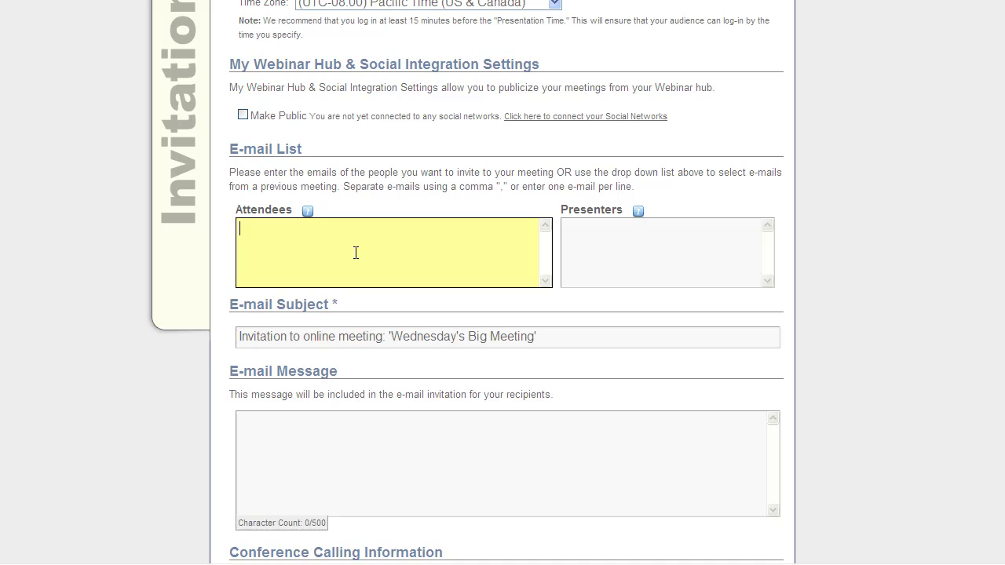
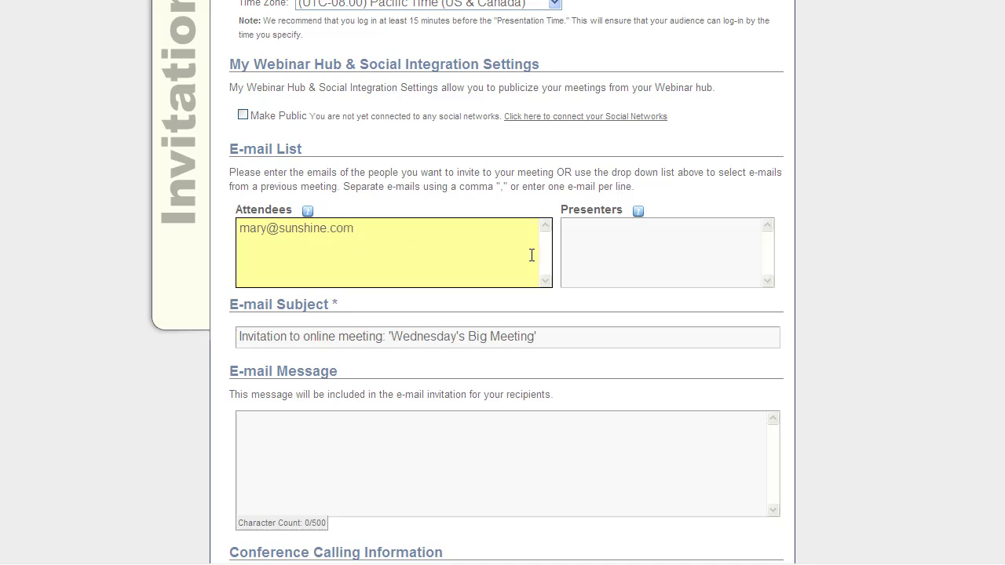
click(578, 239)
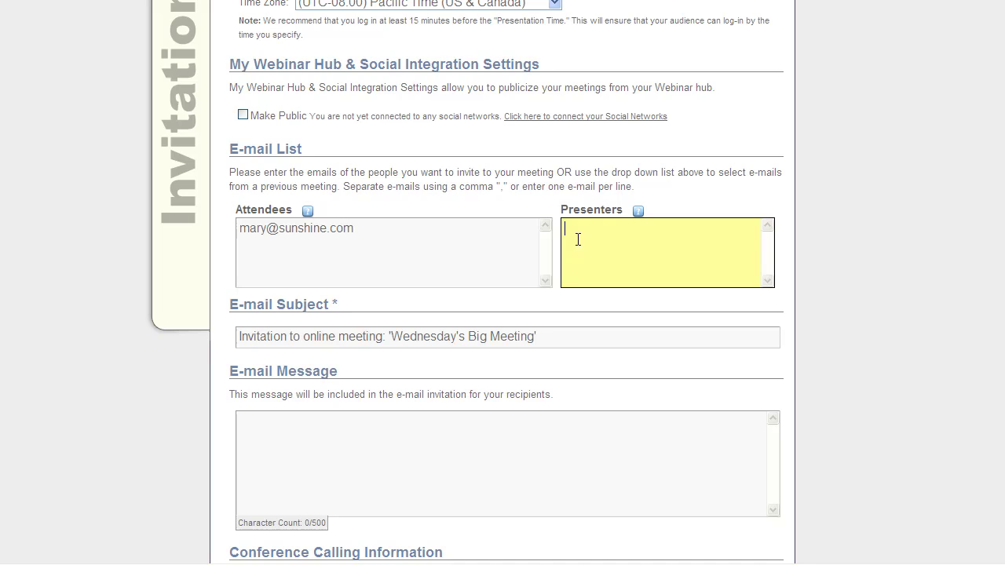
click(546, 337)
Step: Write the invitation message 'Please come to my meeting!'
scroll(546, 337, down, 2)
click(511, 372)
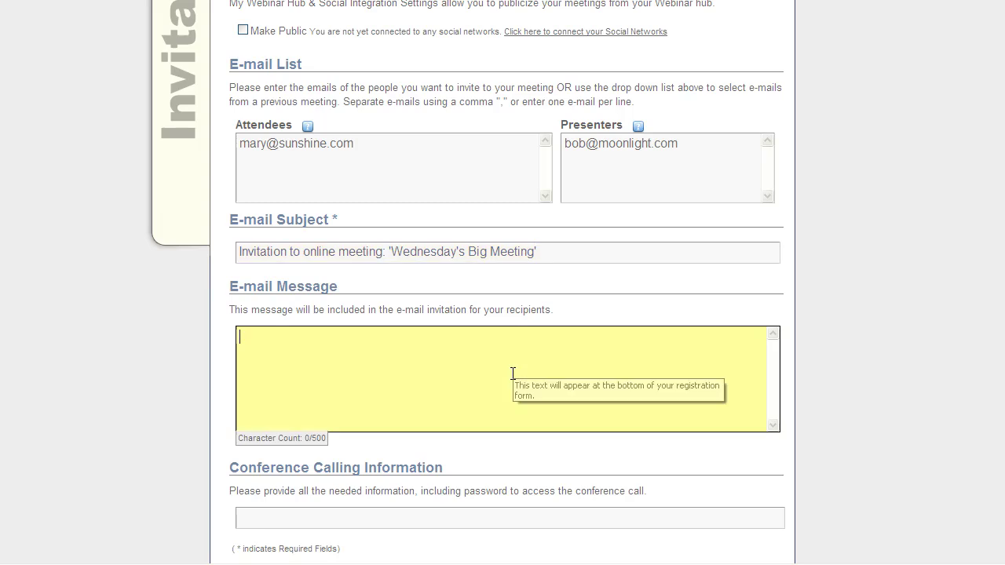
text(Pleas)
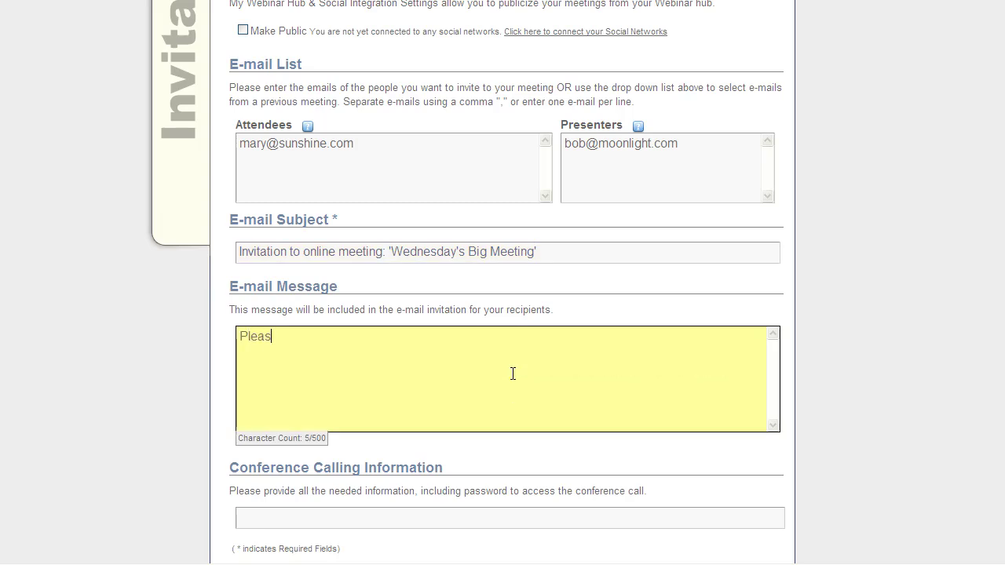
text(e come to my meeting!)
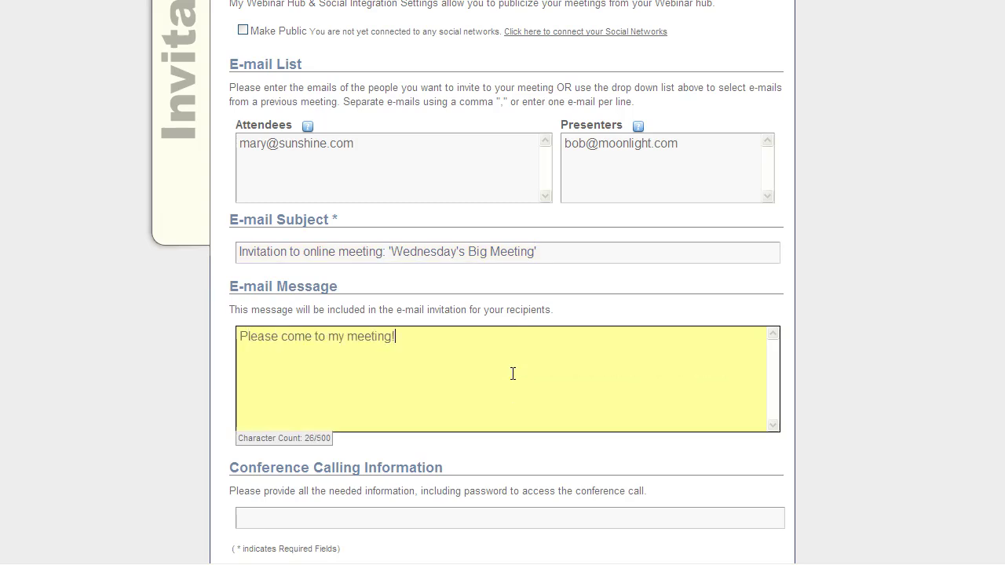
scroll(513, 374, down, 3)
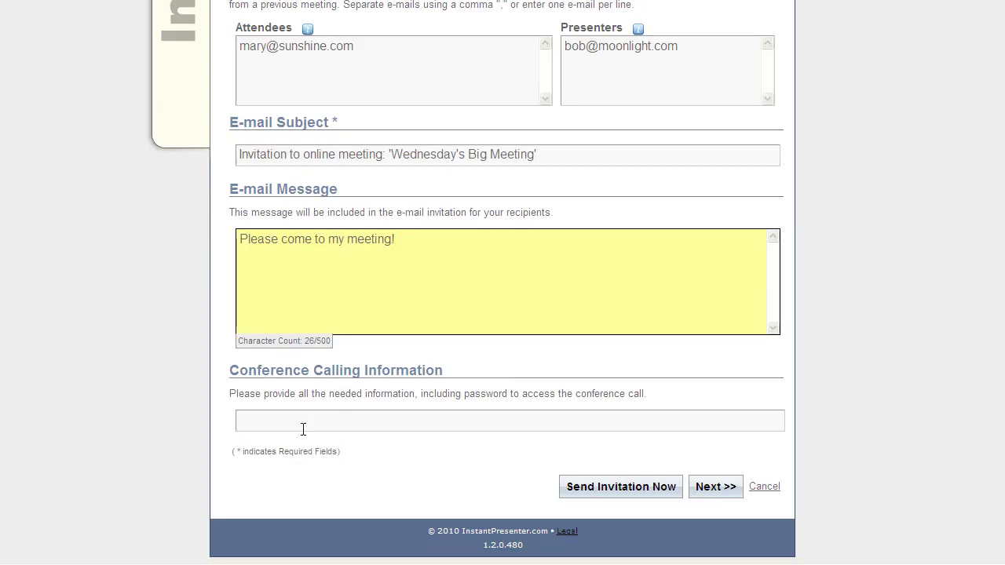
Step: Send the Wednesday's Big Meeting invitation immediately
click(303, 428)
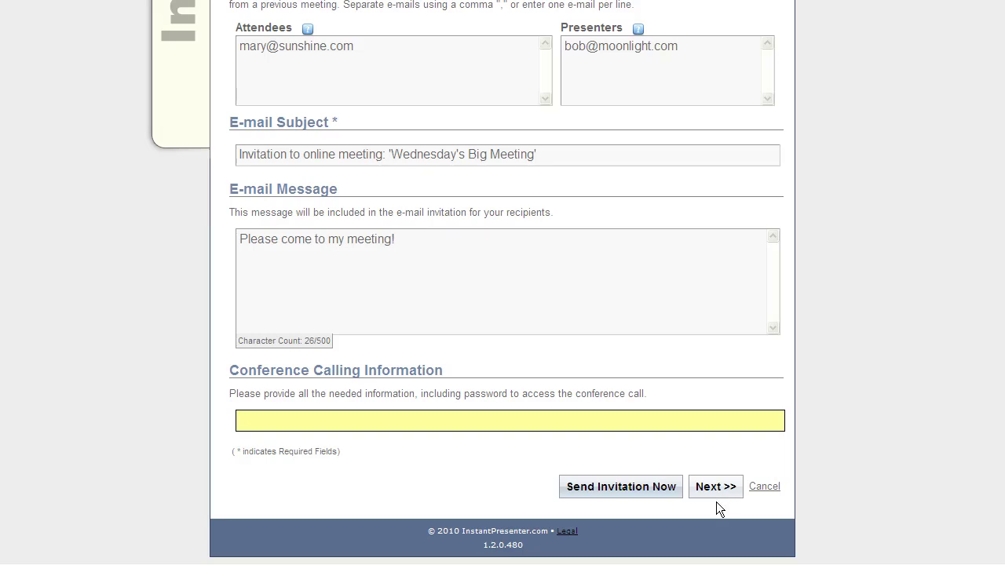
click(632, 493)
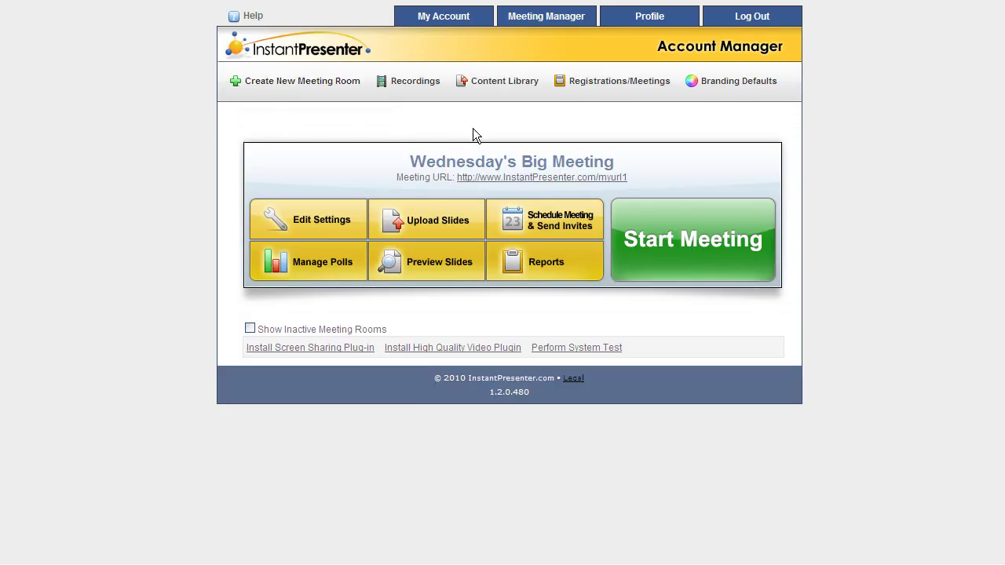
Step: Open Wednesday's Big Meeting (August 12, 5:00 PM) from Meeting Manager's Upcoming Meetings
click(565, 20)
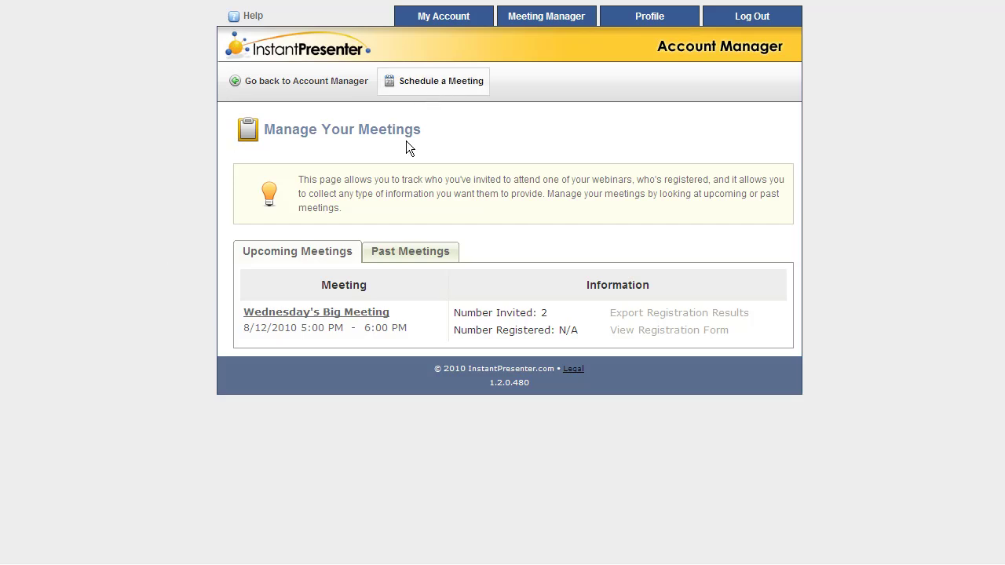
click(274, 318)
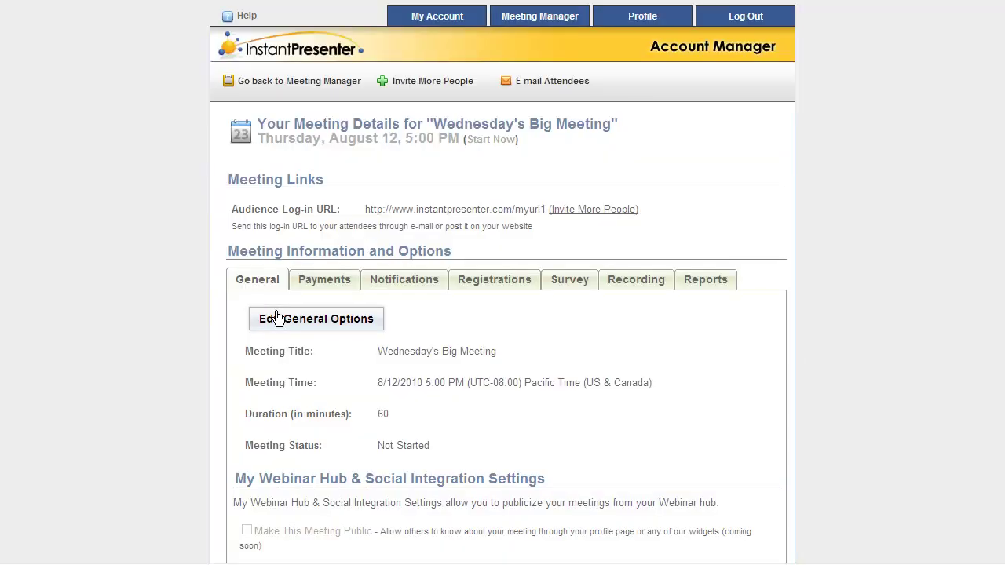
click(276, 318)
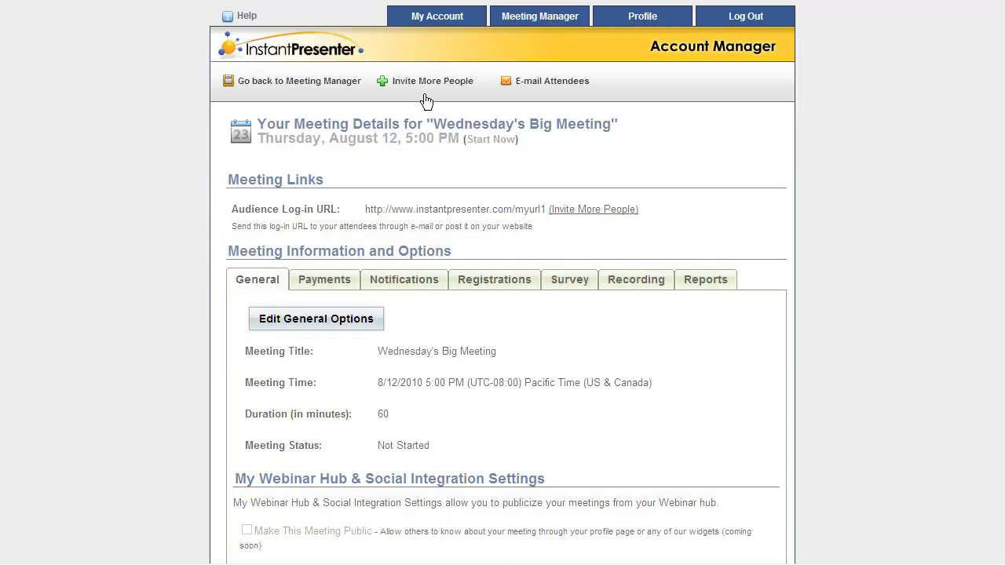